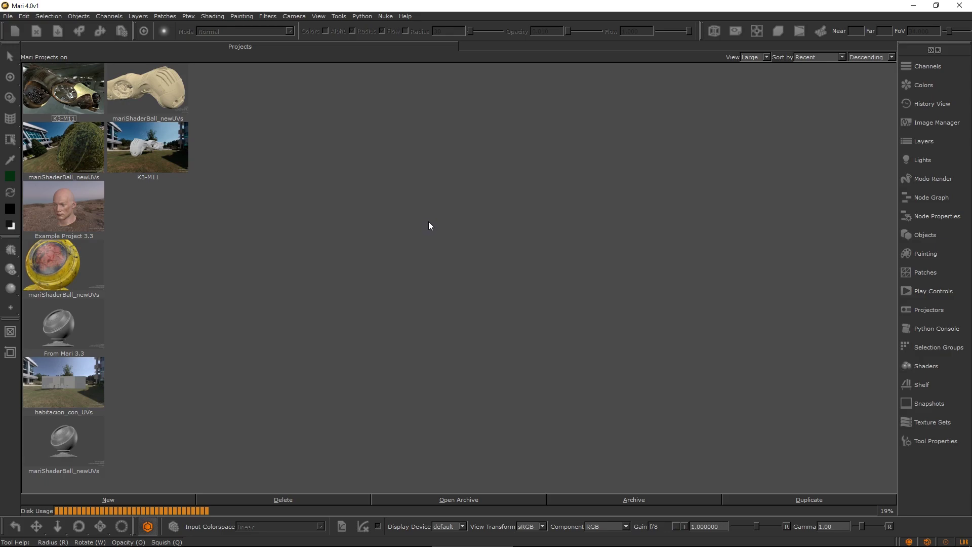
- Start a new project using the BRDF - VFX channel category, widening the dialog to show file paths
left_click(20, 31)
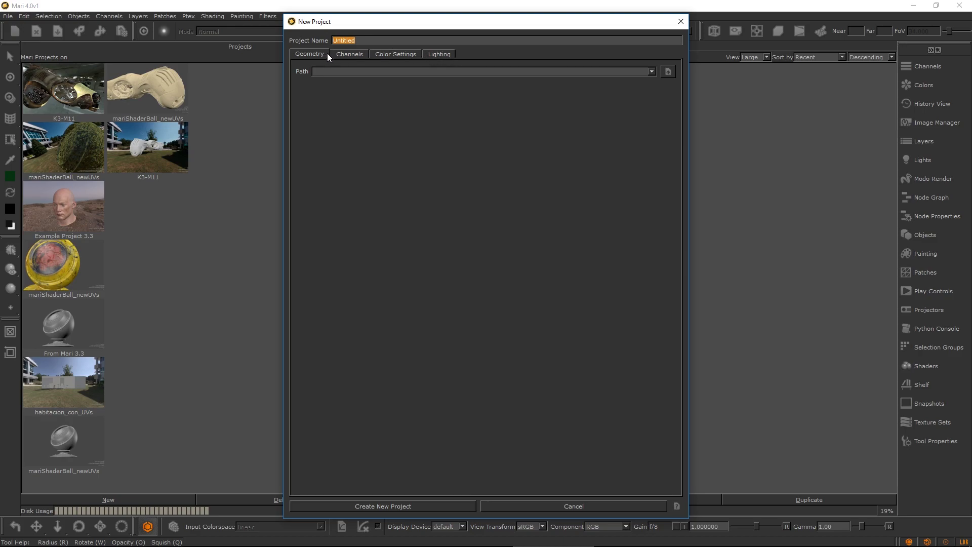
left_click(350, 56)
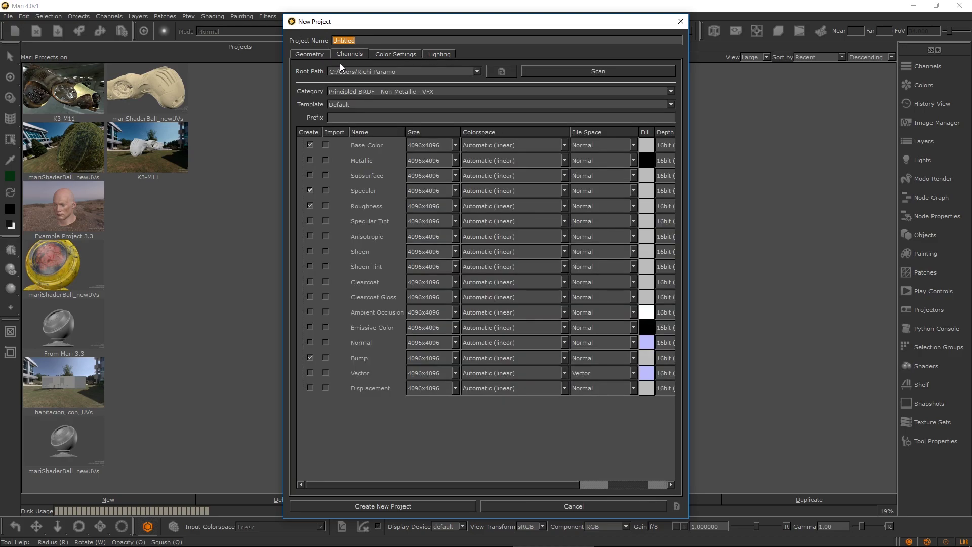
left_click(369, 92)
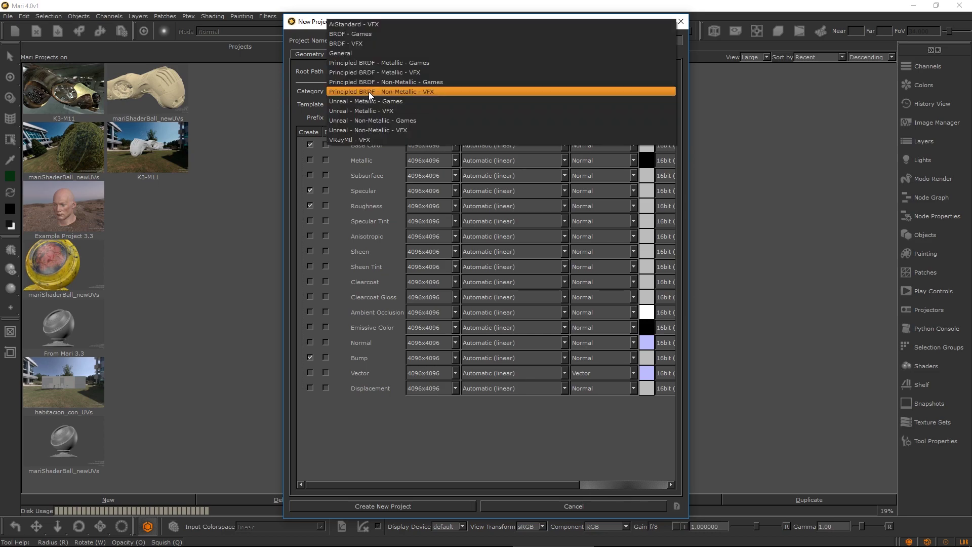
left_click(372, 44)
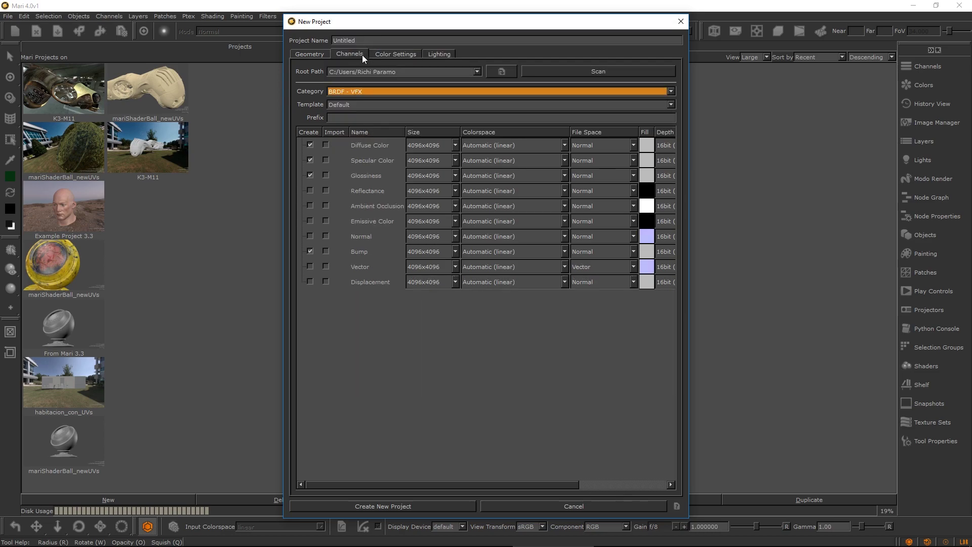
left_click_drag(687, 158, 849, 170)
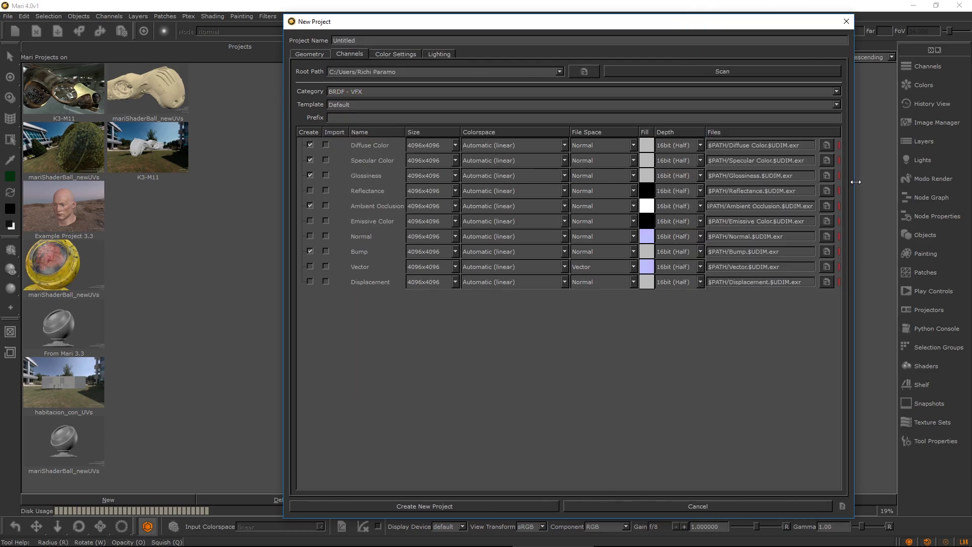
- Inspect Diffuse Color's size and colorspace choices without changing them
left_click(457, 146)
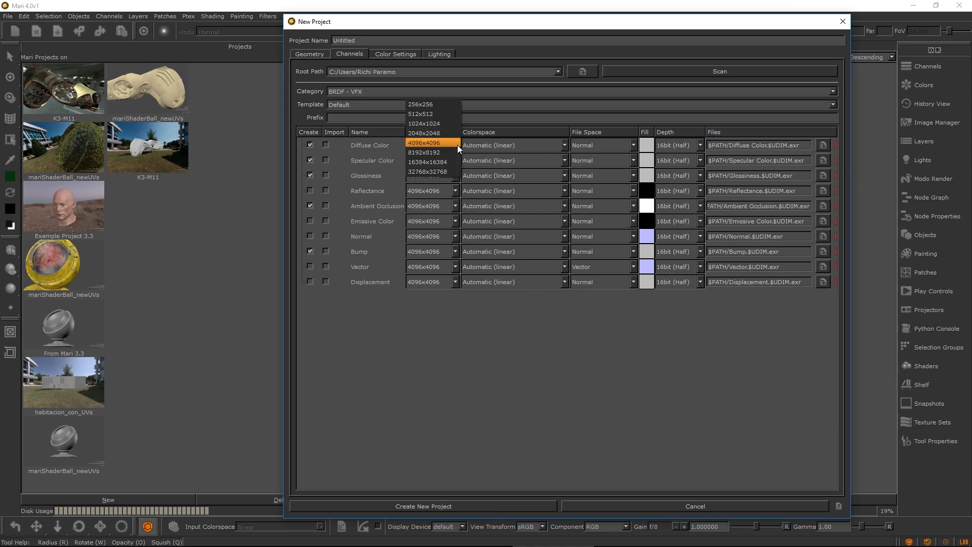
left_click(564, 145)
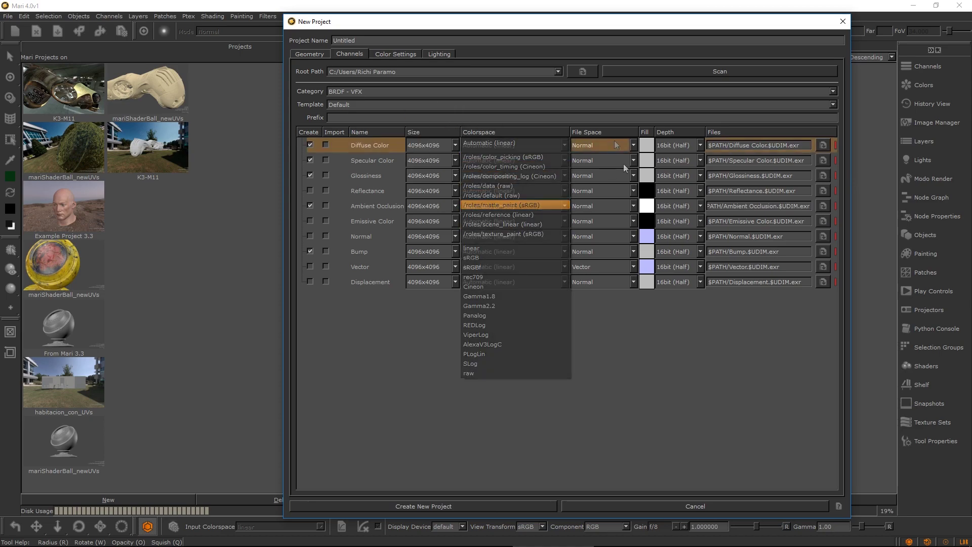
left_click(595, 139)
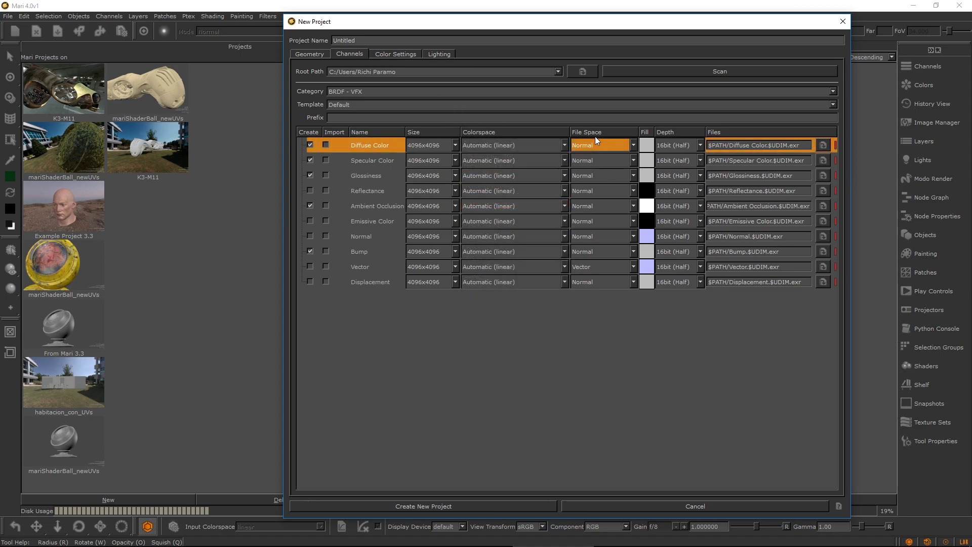
- Set the project's OCIO config to aces
left_click(398, 54)
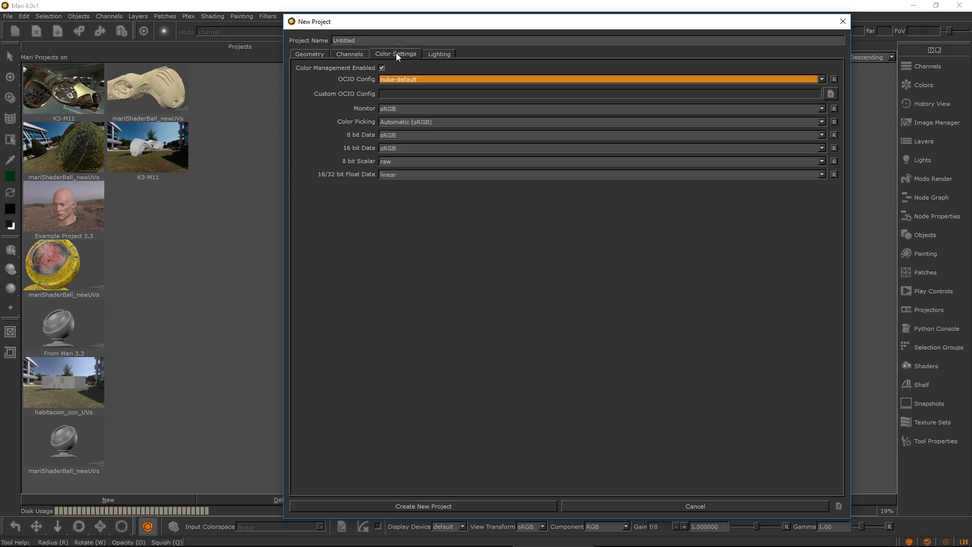
left_click(398, 78)
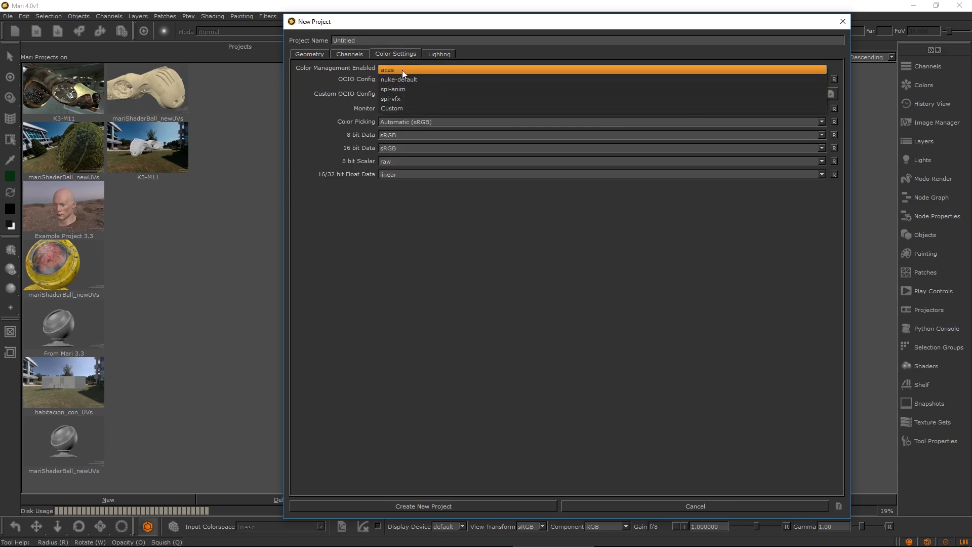
left_click(404, 70)
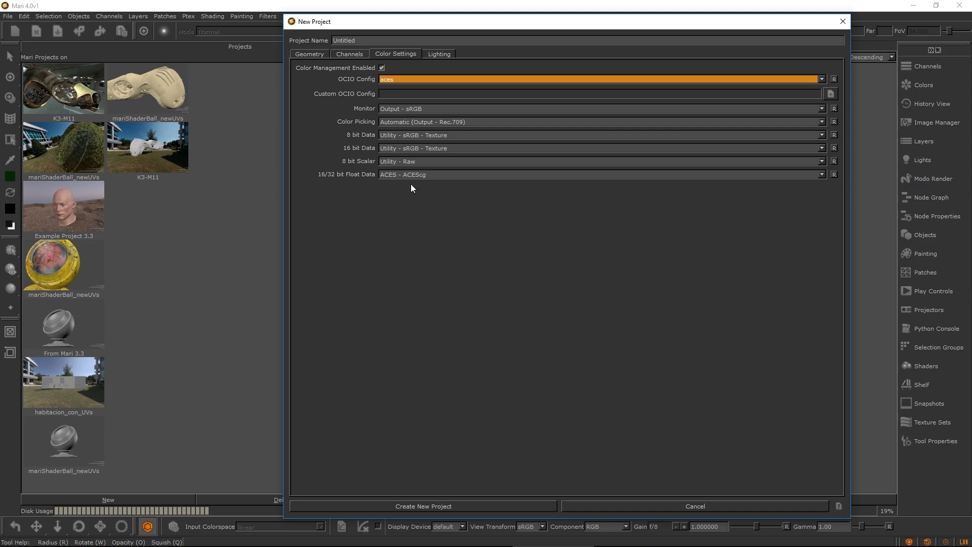
- In Lighting, toggle the active light count to 0 and back to 4, then open the environment map choices
left_click(440, 55)
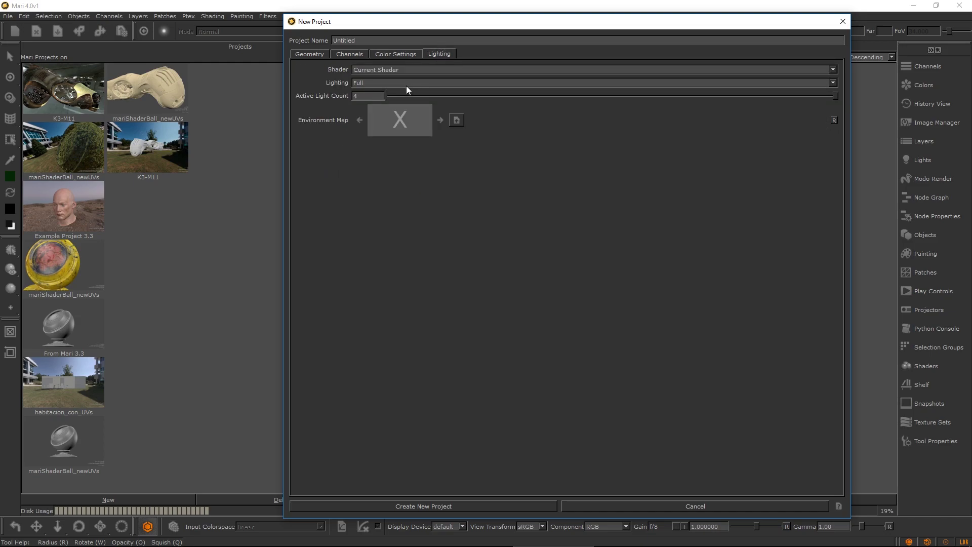
left_click(411, 99)
left_click(742, 98)
left_click(405, 117)
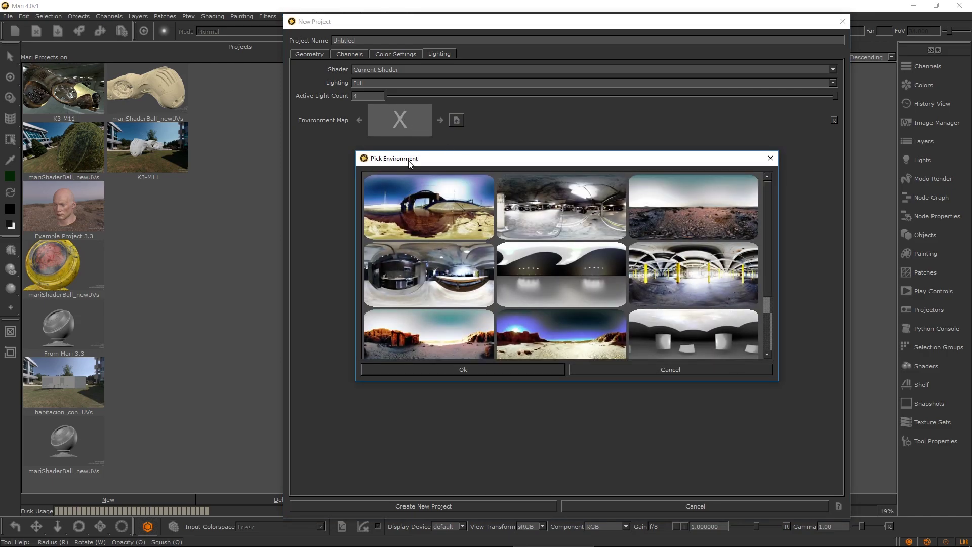
- Choose a panorama environment, keep BRDF - VFX, include Ambient Occlusion, and create K3-M11TEST
left_click(576, 206)
left_click(478, 372)
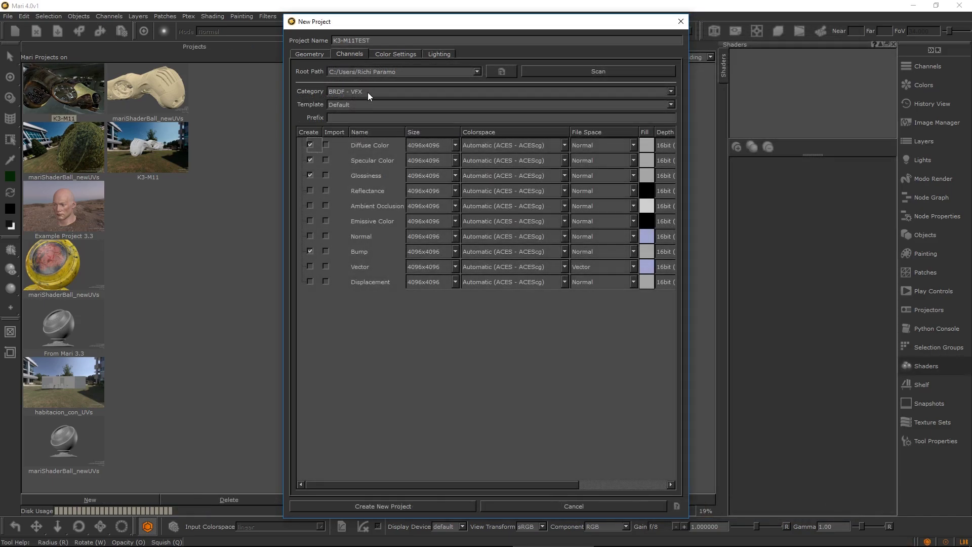
left_click(374, 105)
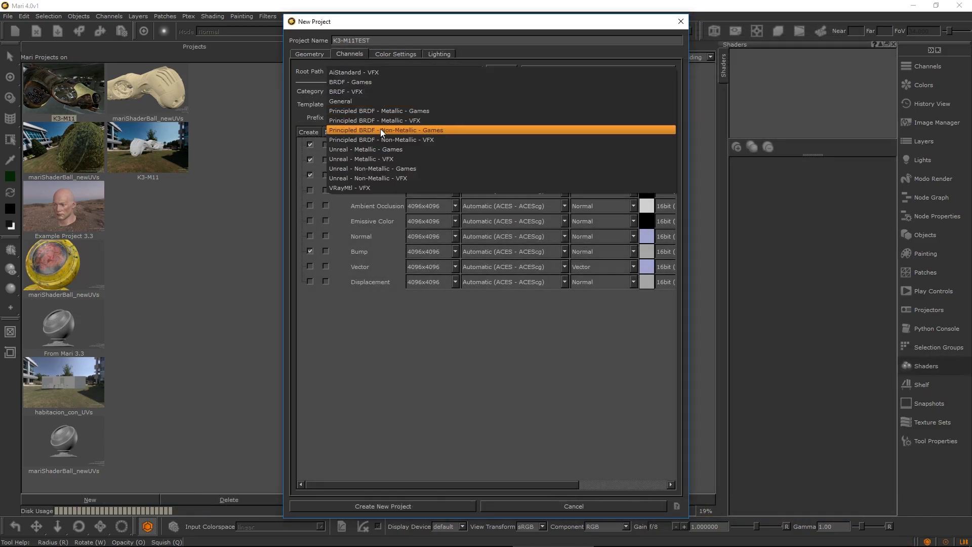
left_click(381, 92)
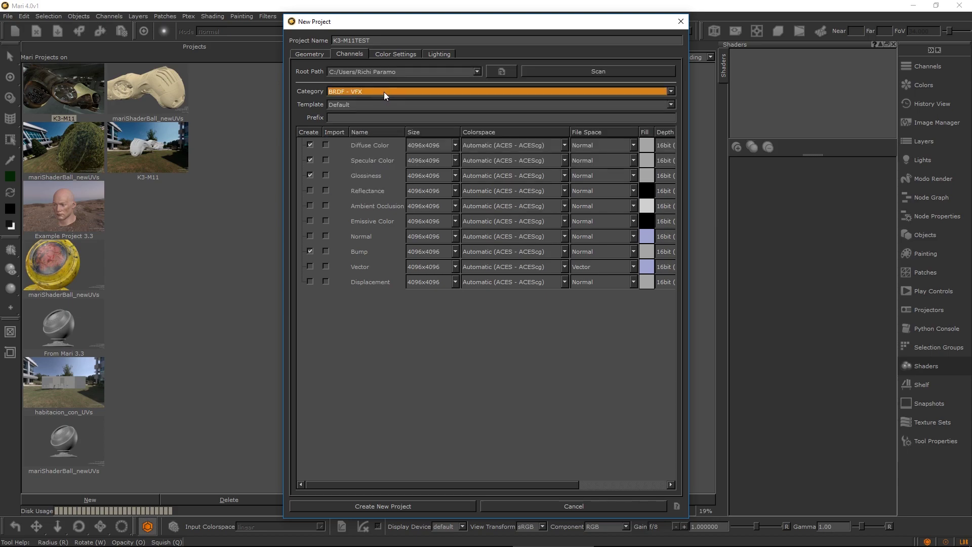
left_click(311, 206)
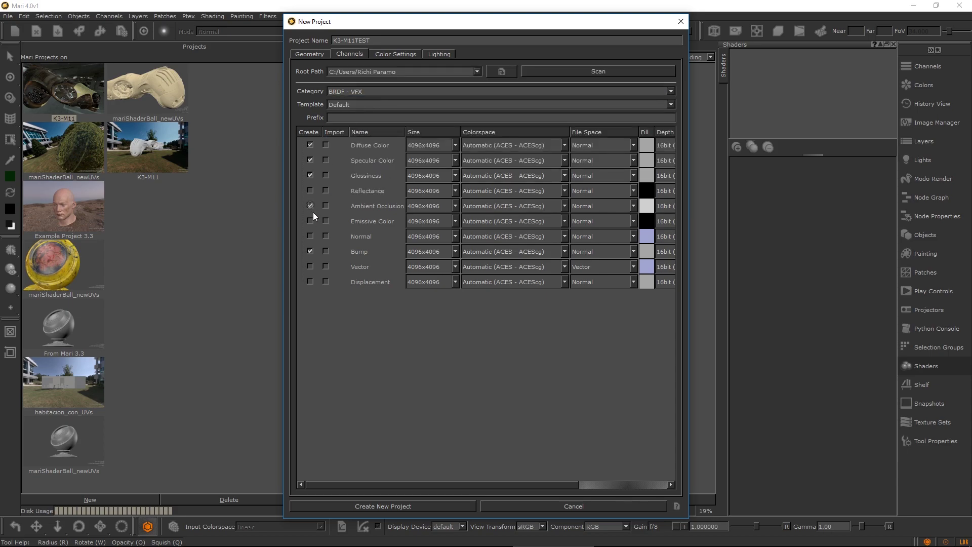
left_click(414, 506)
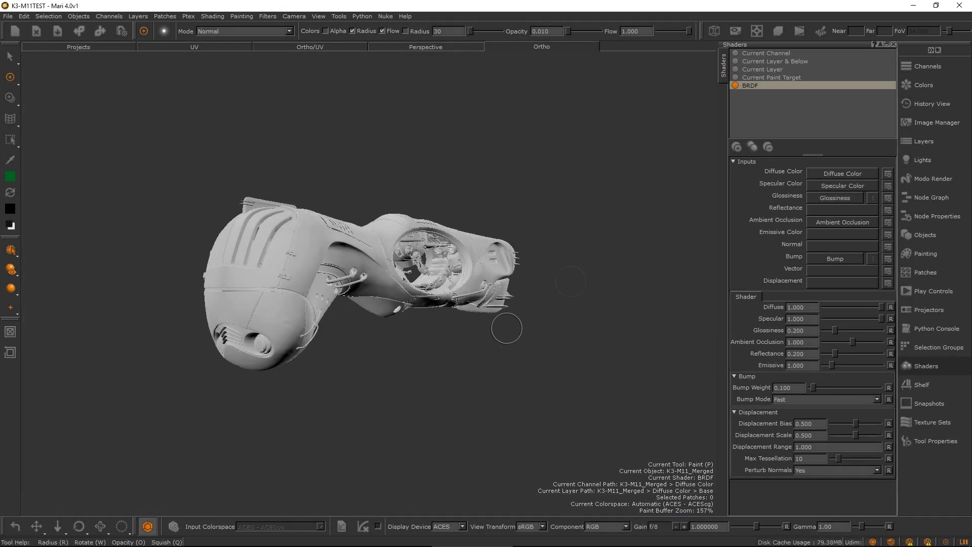
- Open the Export Manager from the 00_auxiliary_MASKS channel's context menu in the Channels palette
left_click(915, 64)
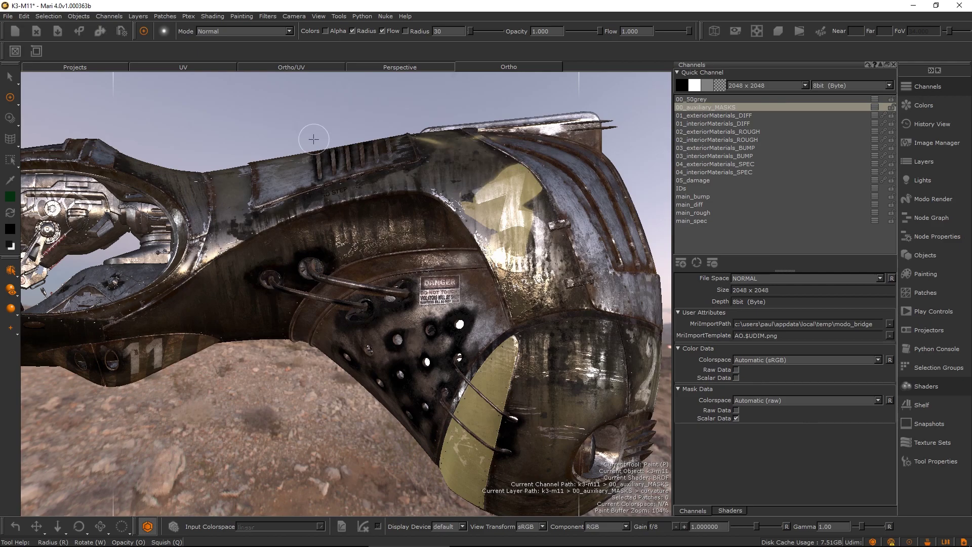
right_click(797, 110)
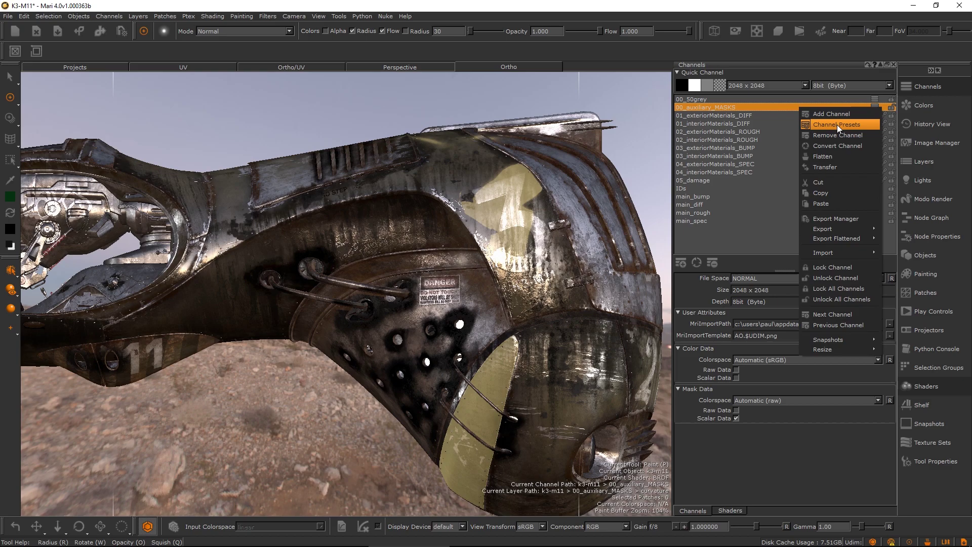
left_click(858, 219)
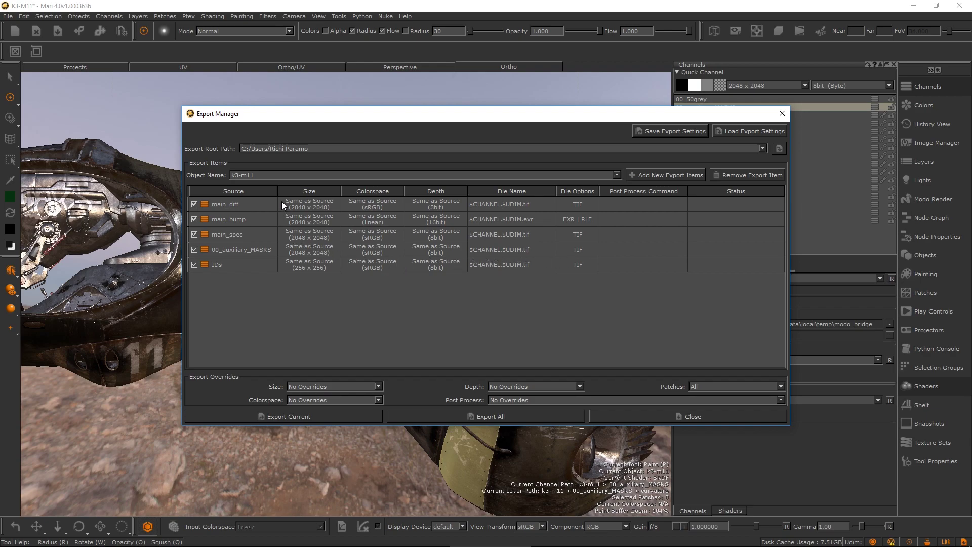
- Select the main_diff and main_bump export items to review their settings
left_click(314, 207)
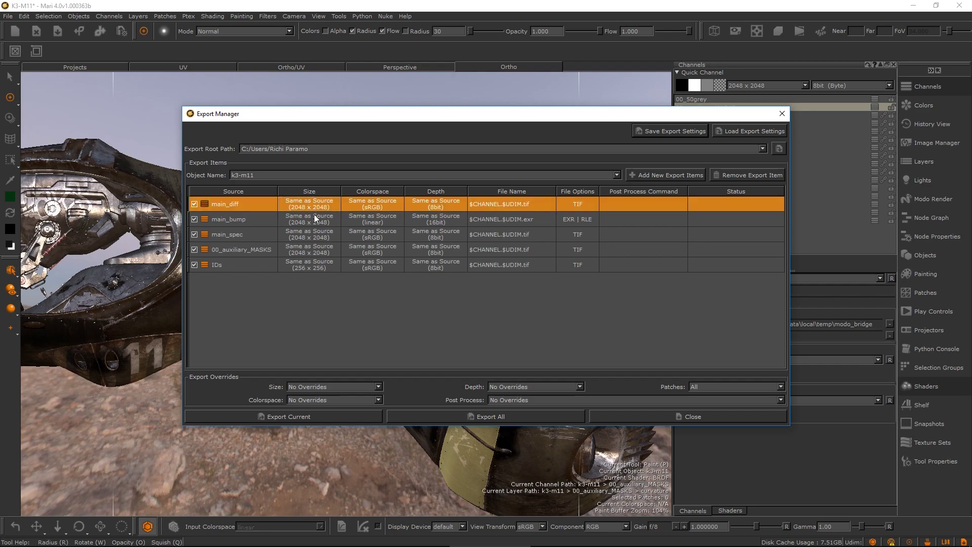
left_click(313, 222)
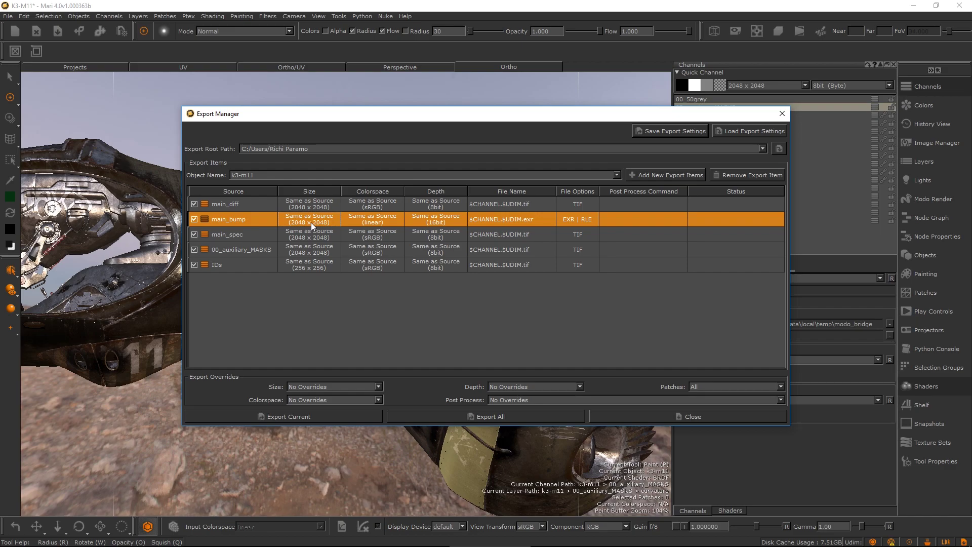
- Close the Export Manager, add a Quick Channel, and reopen the Export Manager from it
key("Escape")
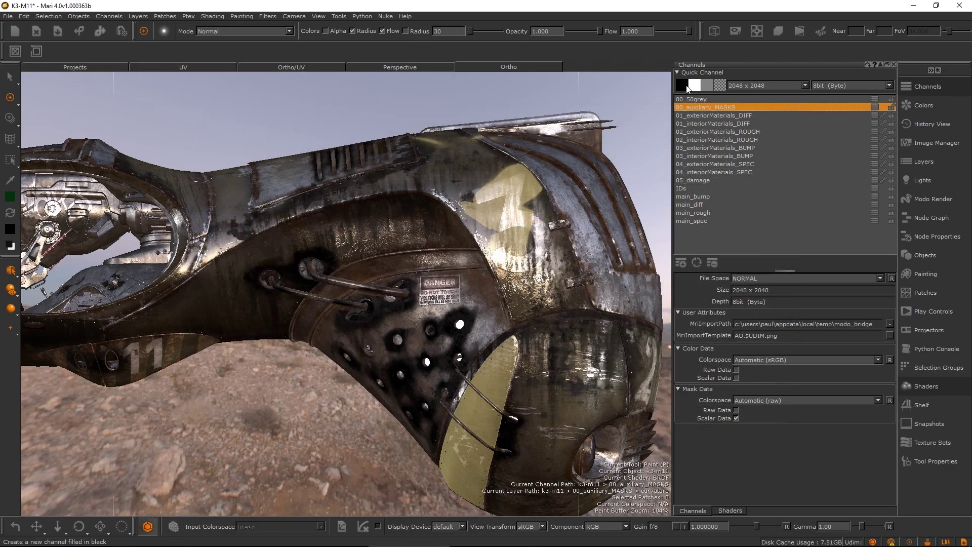
left_click(710, 88)
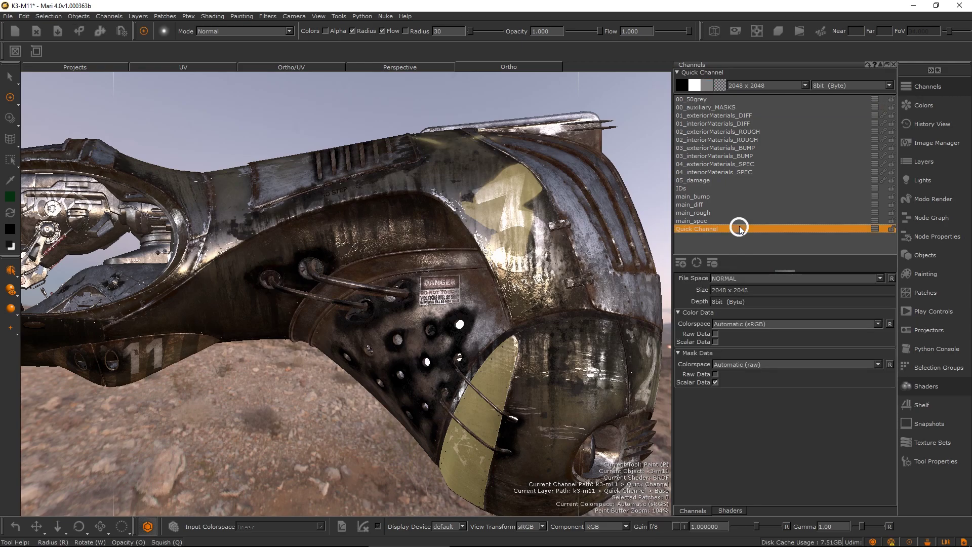
right_click(739, 226)
left_click(779, 339)
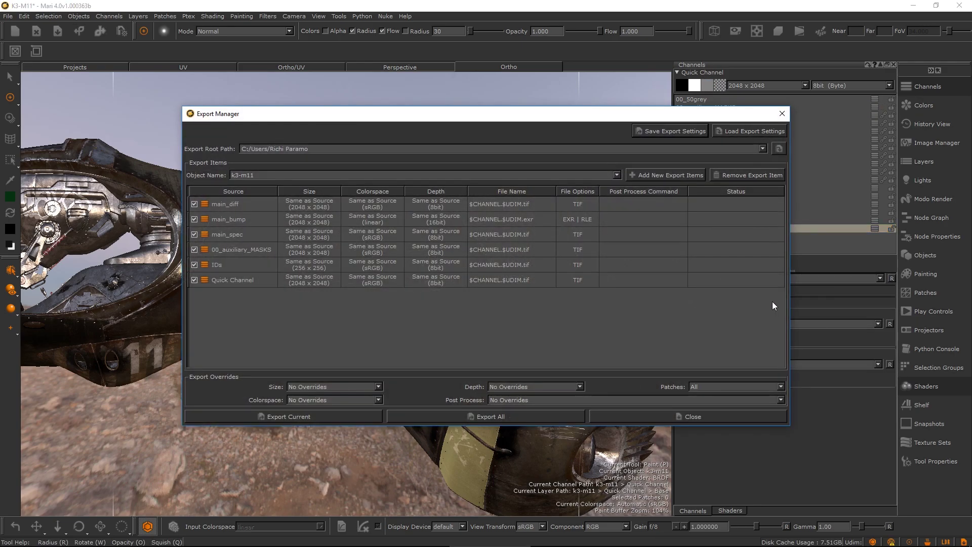
- Select the Quick Channel, IDs, 00_auxiliary_MASKS, main_diff and main_bump export items in turn
left_click(243, 286)
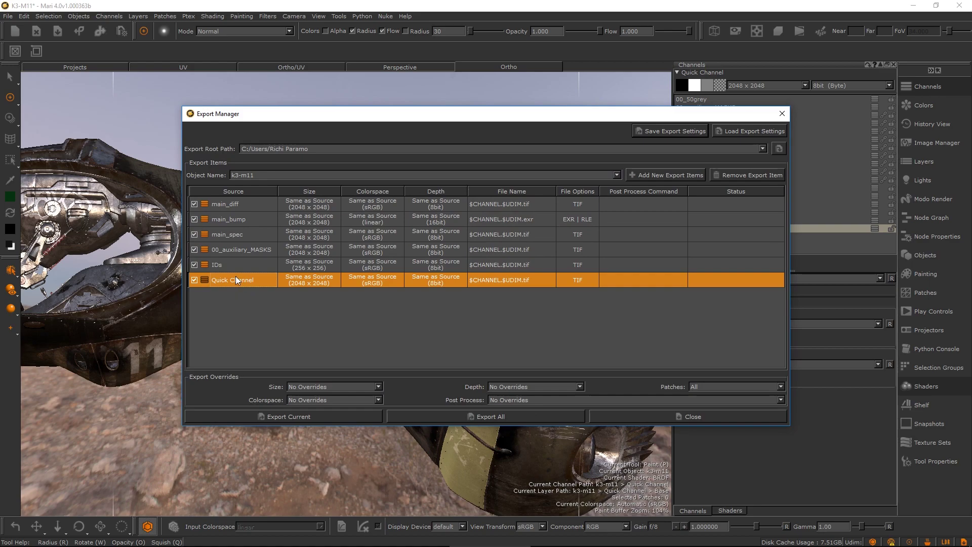
left_click(267, 267)
left_click(264, 253)
left_click(308, 205)
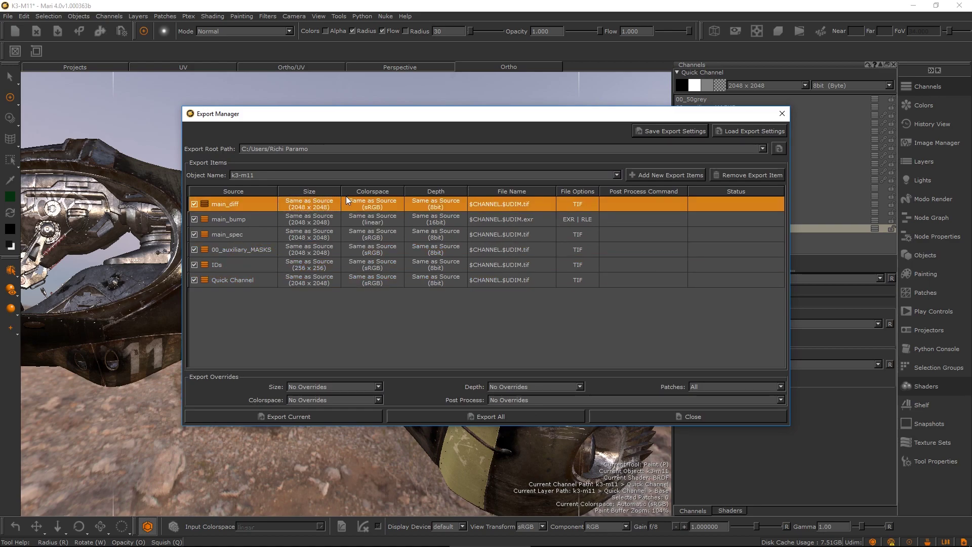
left_click(377, 222)
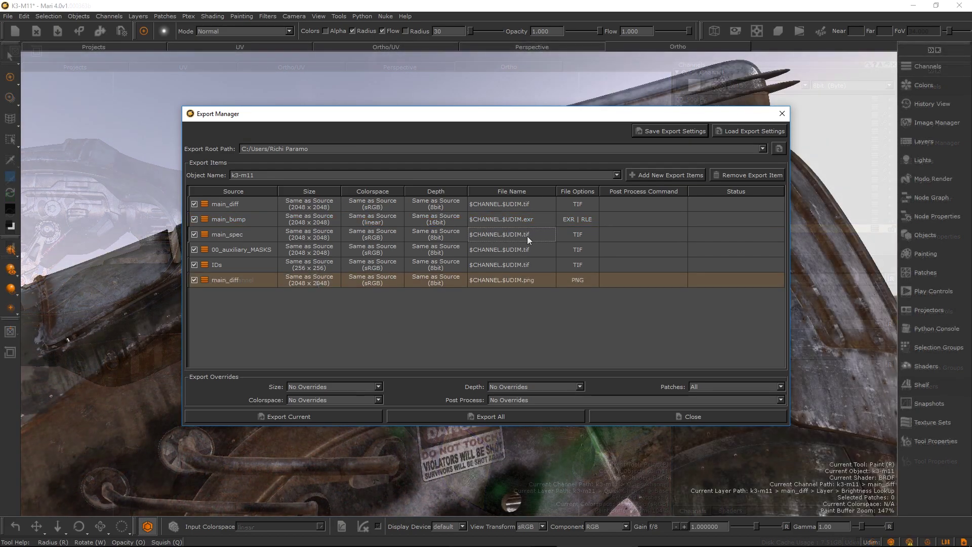
- Change main_spec's file name extension from tif to png
double_click(529, 235)
key("BackSpace")
key("BackSpace")
key("BackSpace")
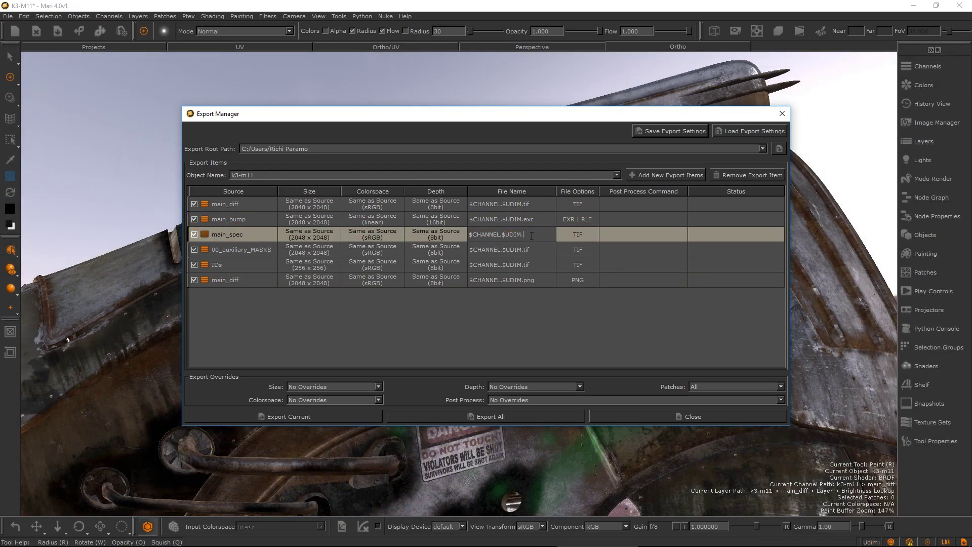
type("png")
key("Return")
- Set the main_spec through IDs rows to the file name $CHANNEL.$UDIM.png
left_click_drag(630, 234, 561, 258)
right_click(555, 260)
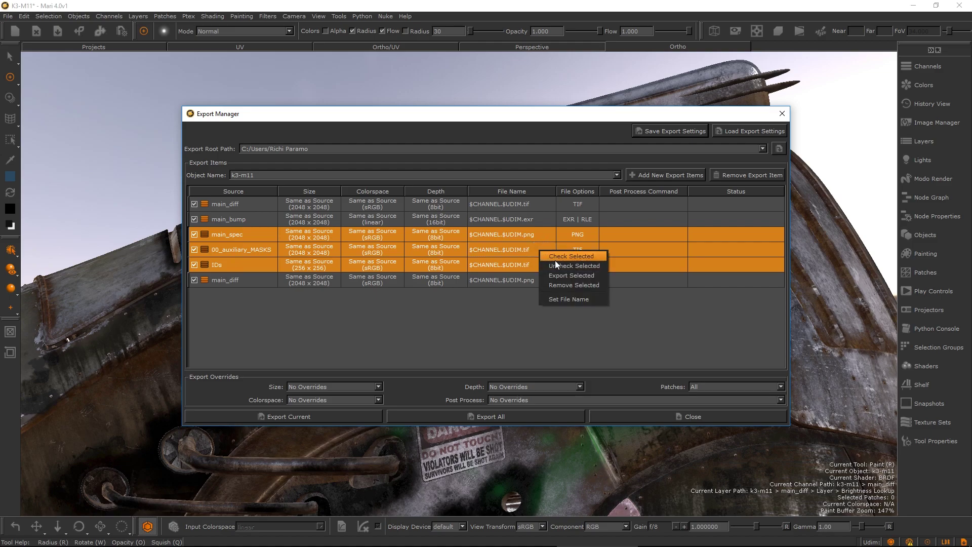
left_click(572, 298)
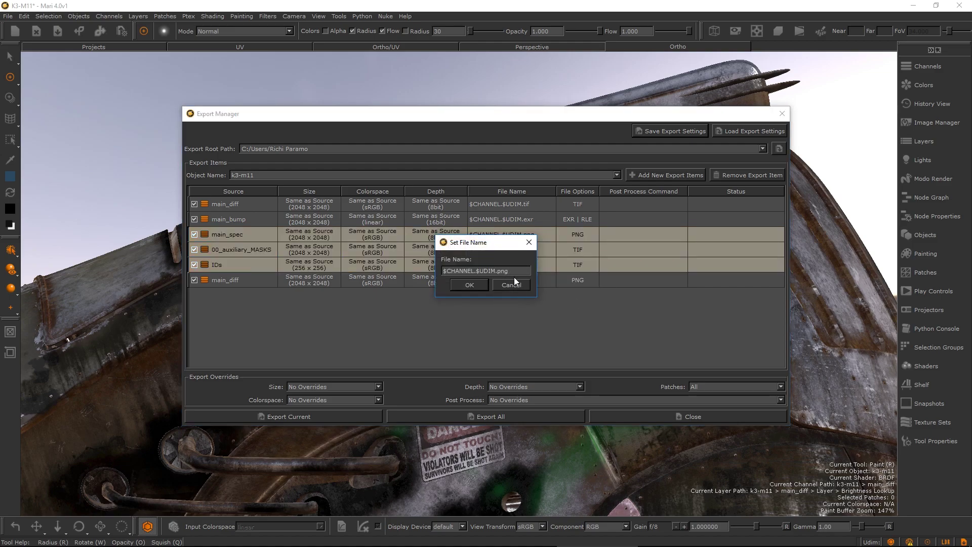
left_click(469, 284)
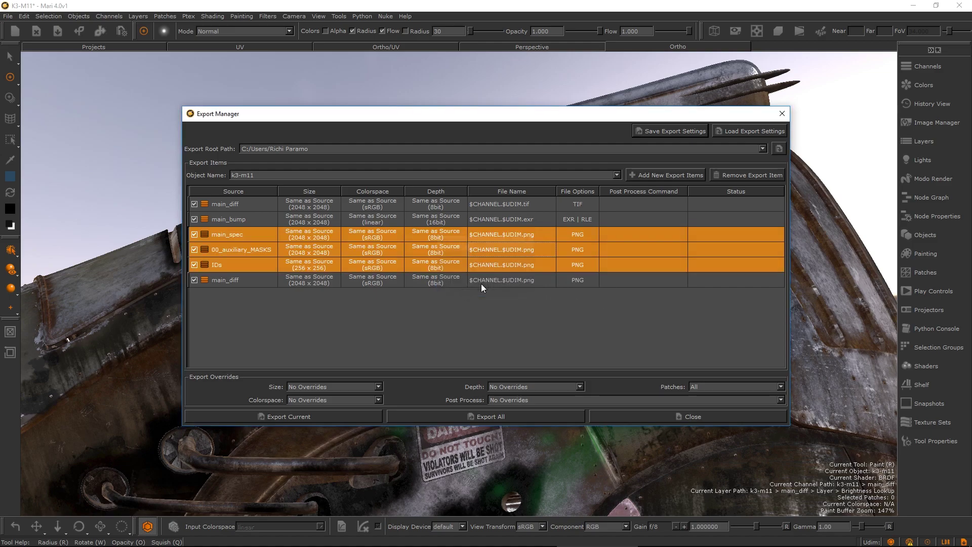
left_click(531, 300)
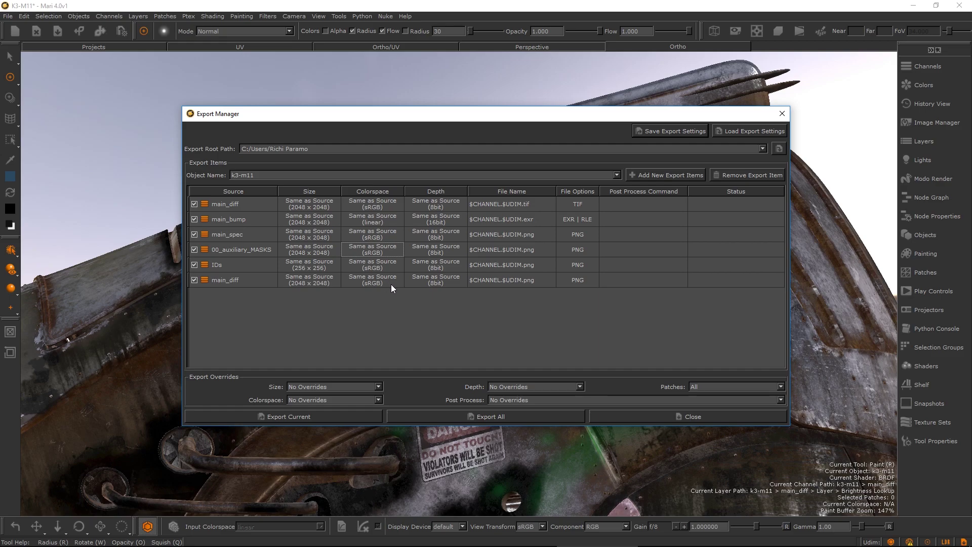
left_click(335, 204)
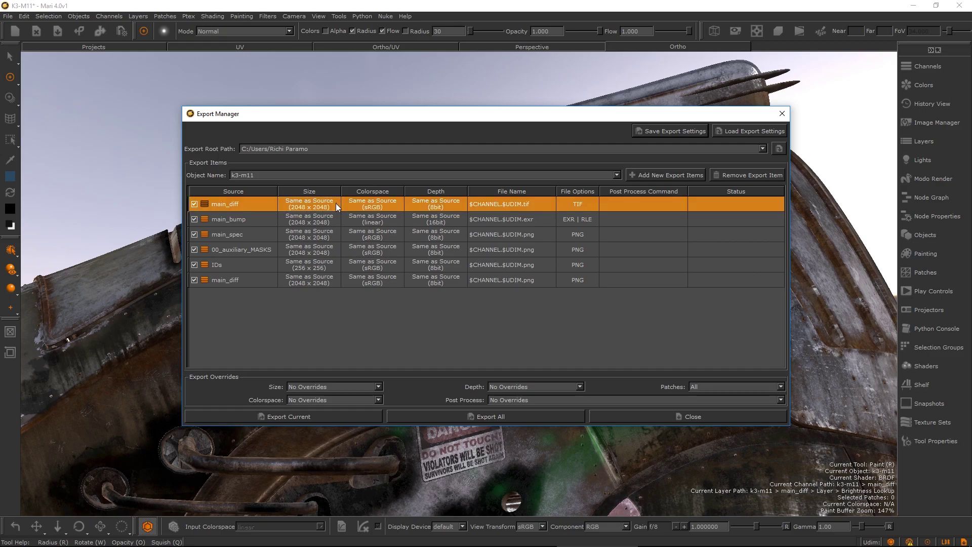
double_click(336, 204)
left_click(335, 205)
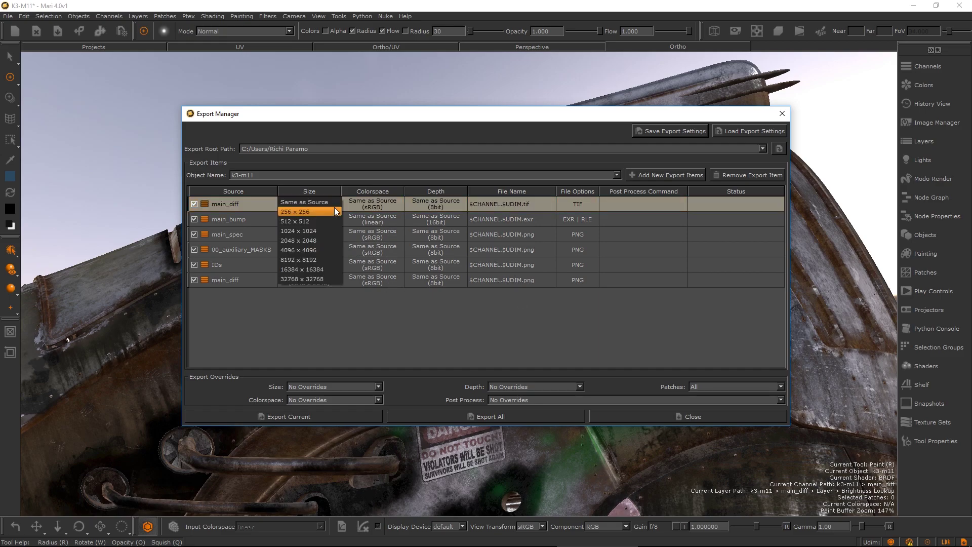
left_click(333, 246)
double_click(462, 204)
left_click(460, 205)
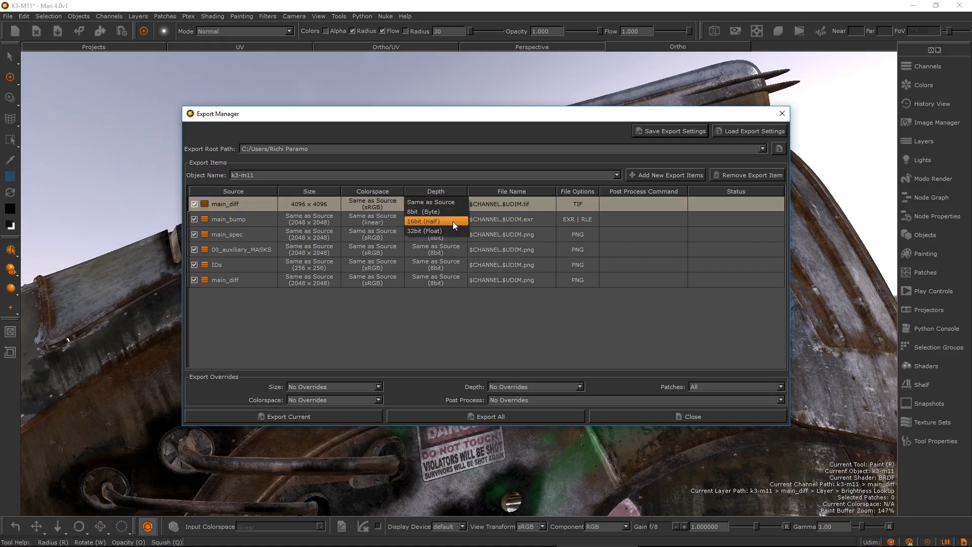
left_click(453, 221)
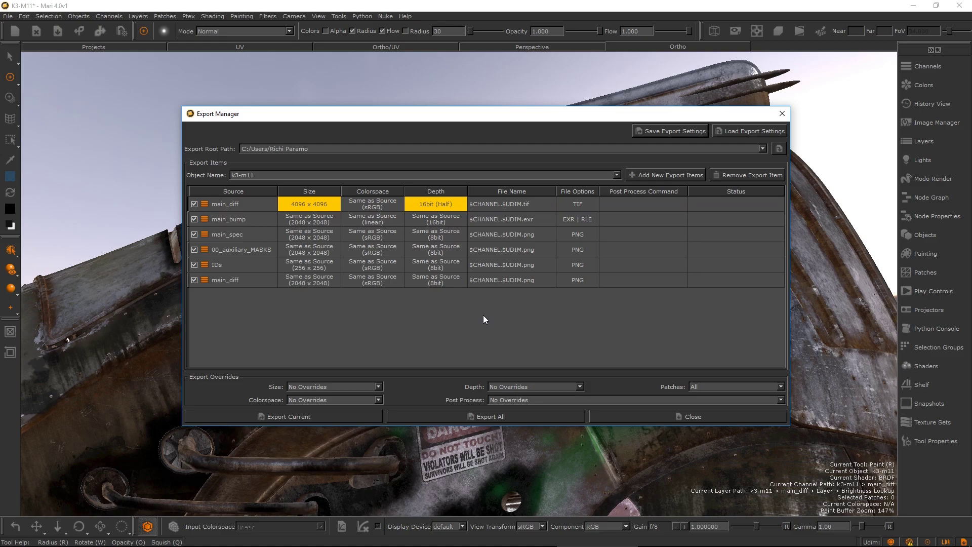
key("ctrl+z")
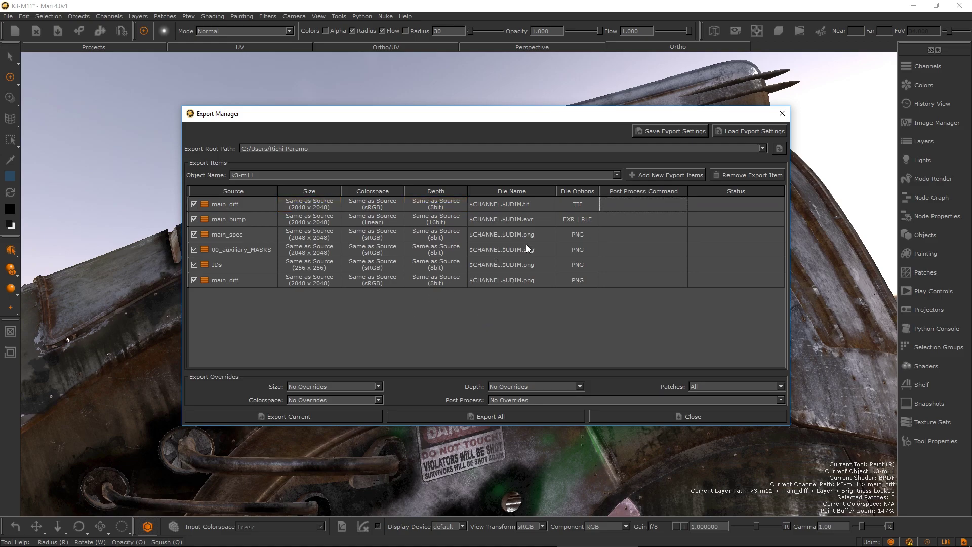
- Set main_diff's post-process command to copy "$EXPORTED" "$ROOT/Backup"
double_click(636, 204)
key("ctrl+v")
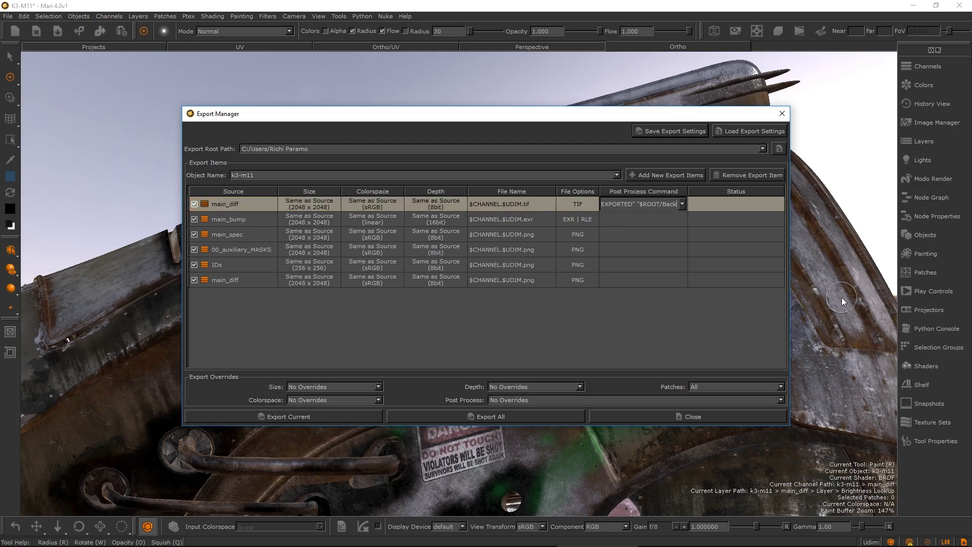
type("\"")
key("Return")
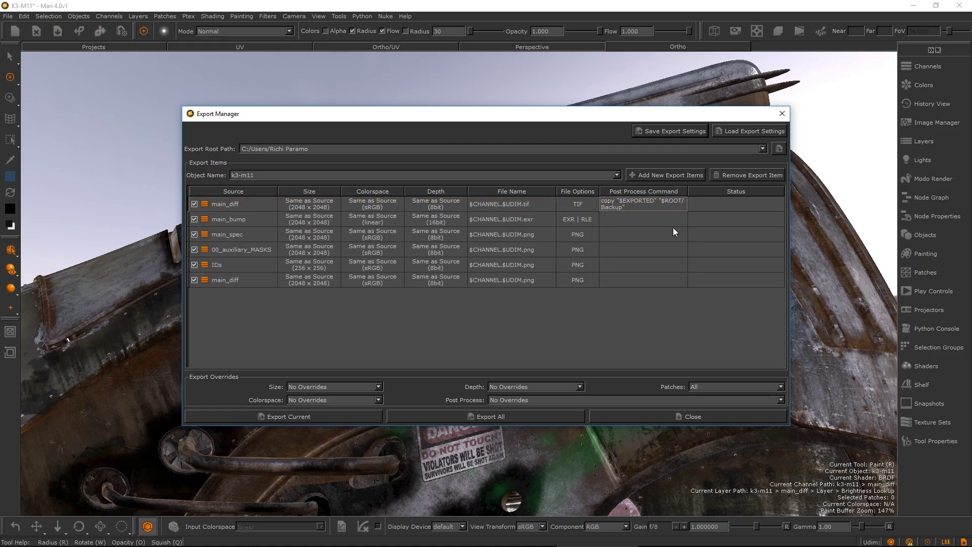
mouse_move(669, 209)
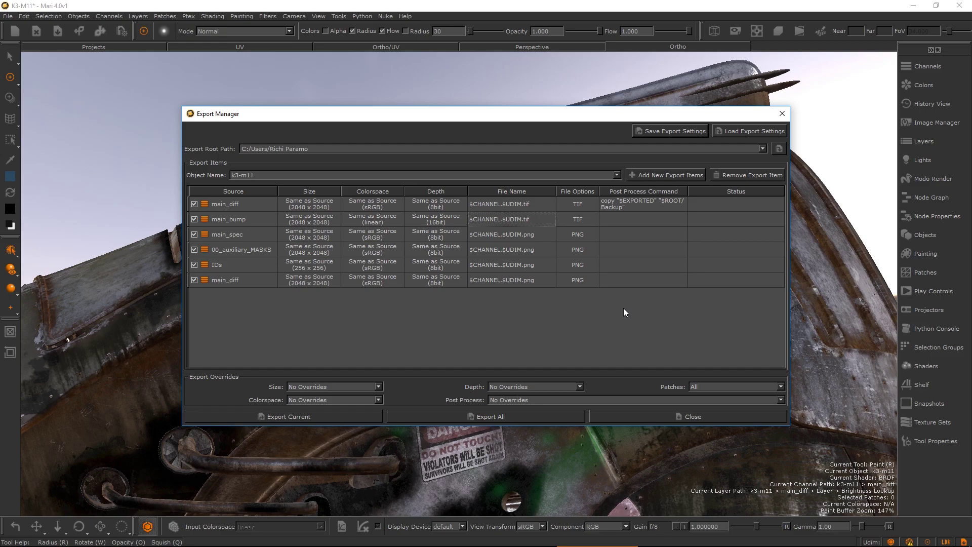
- Set export overrides to Size 4096 x 4096, Depth 8bit (Byte) and Patches Selected
left_click(377, 386)
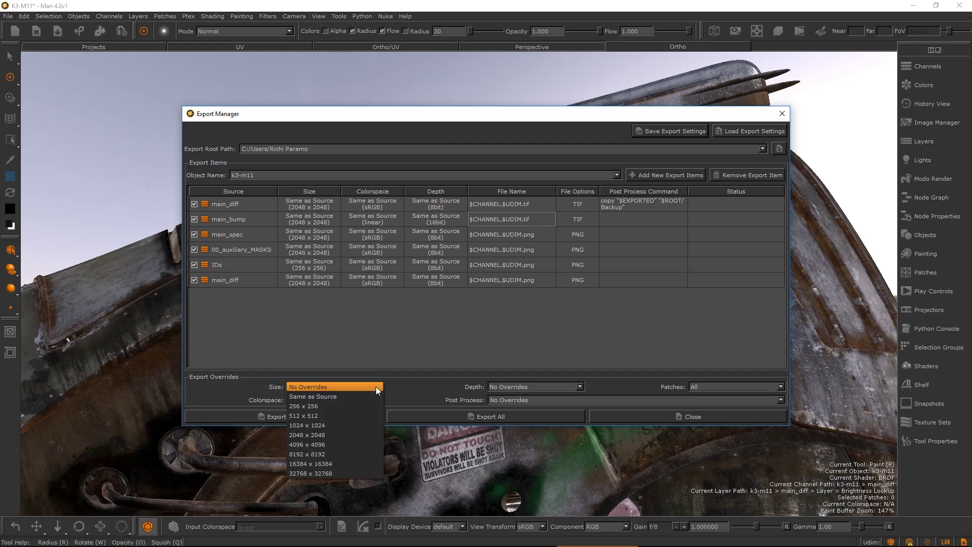
left_click(362, 444)
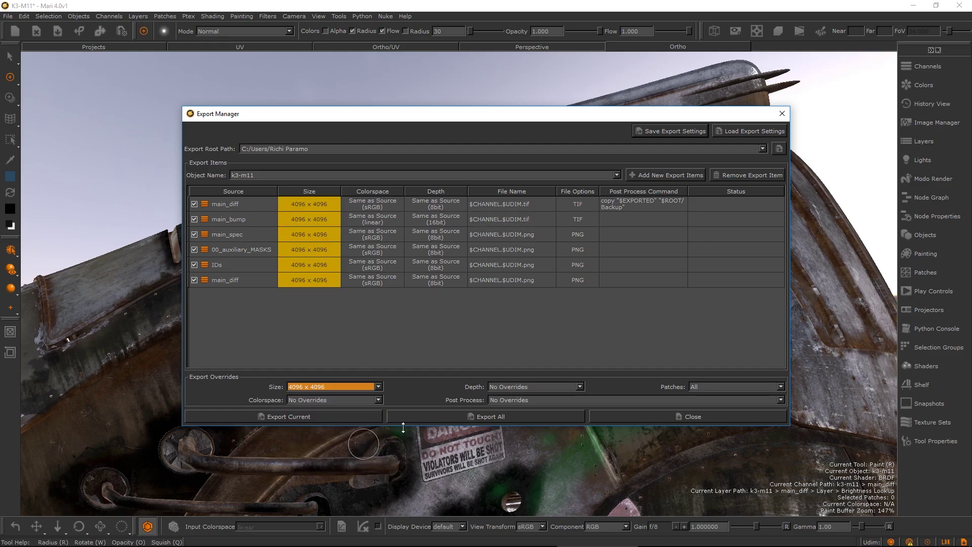
left_click(580, 387)
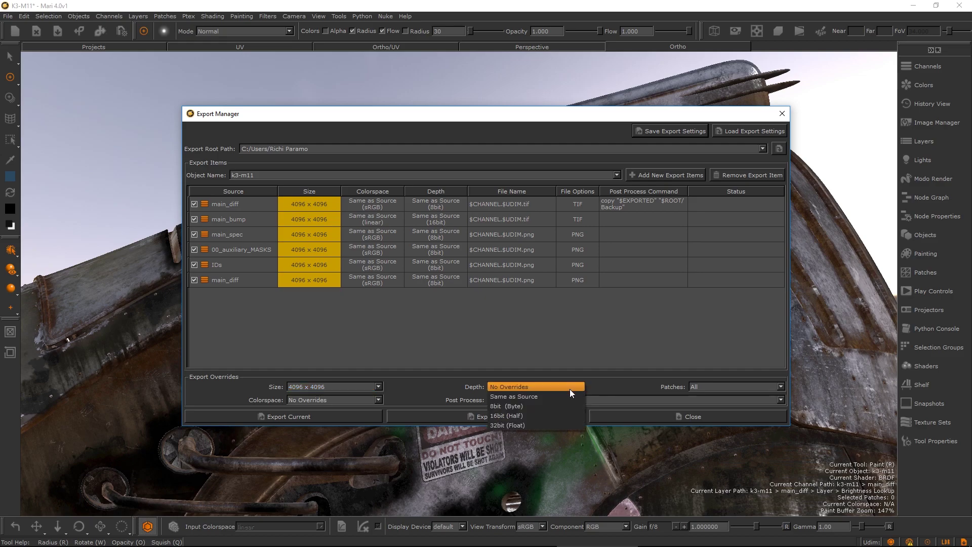
key("Escape")
key("Down")
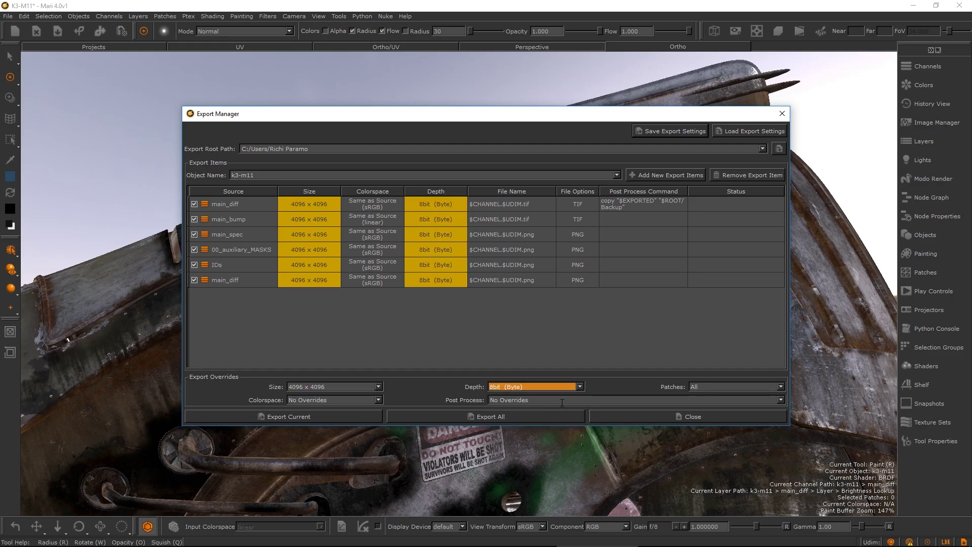
left_click(780, 386)
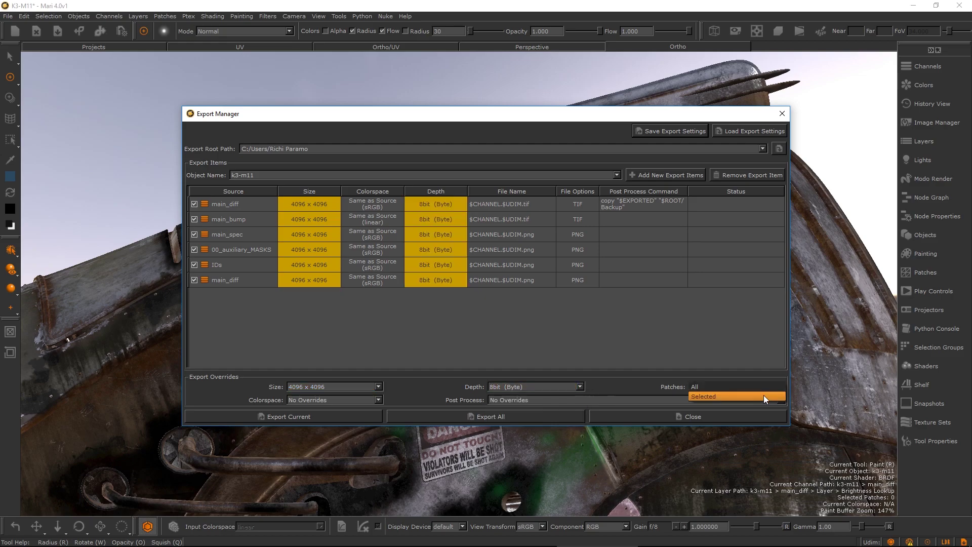
left_click(763, 395)
scroll(774, 388, "up", 2)
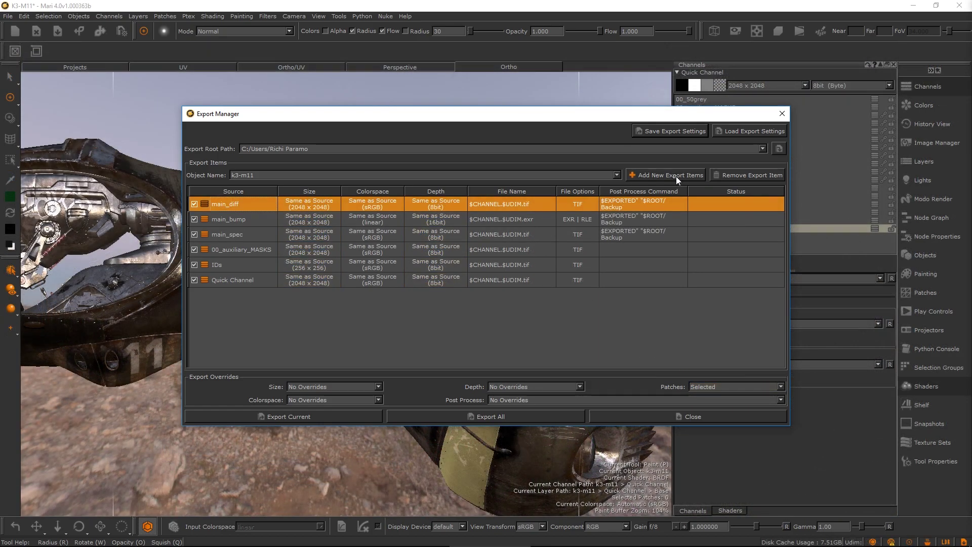
- Add a second main_diff export item to the list
left_click(677, 180)
left_click(423, 229)
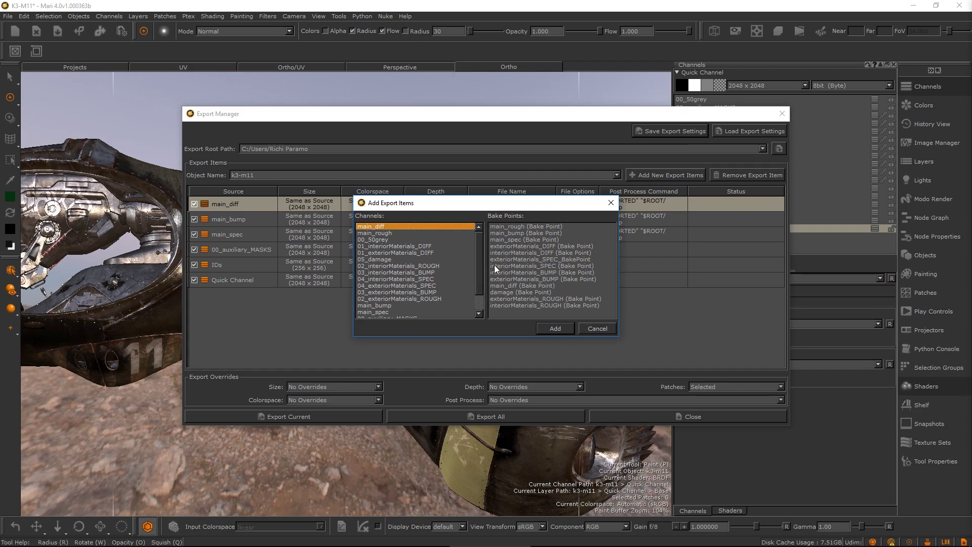
left_click(553, 331)
left_click(580, 298)
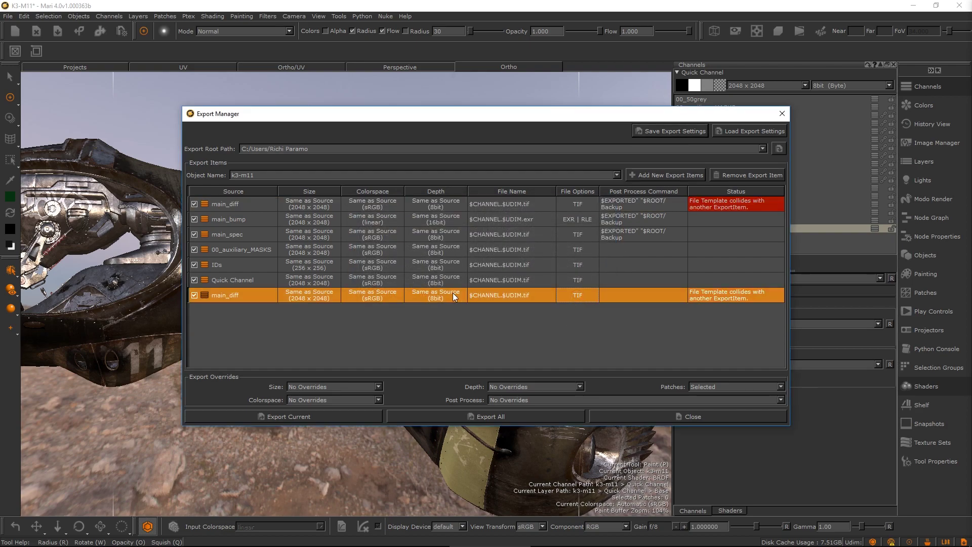
- Change the duplicate main_diff's file extension from tif to png
double_click(533, 299)
key("End")
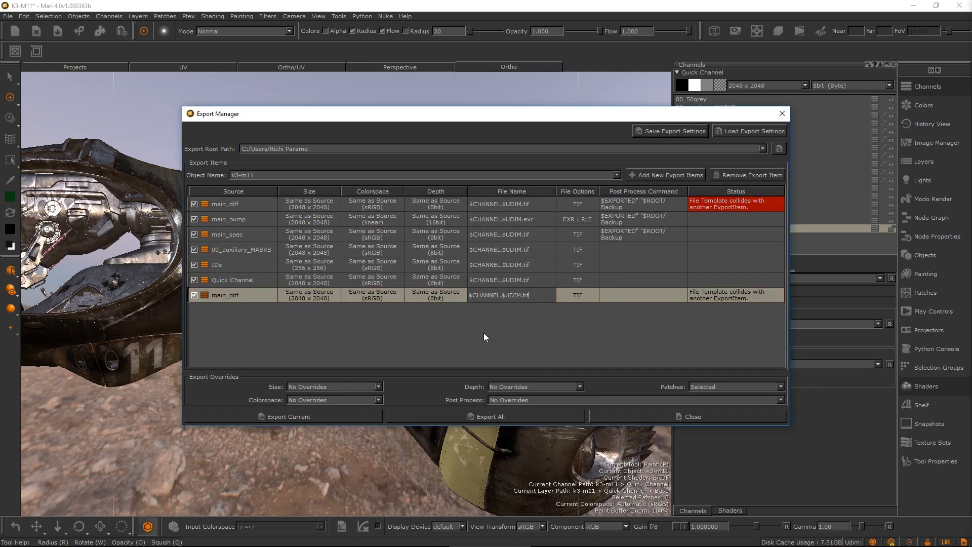
key("BackSpace")
key("BackSpace")
key("BackSpace")
type("png")
left_click(330, 296)
- Set the duplicate main_diff's export size to 1024 x 1024
double_click(330, 296)
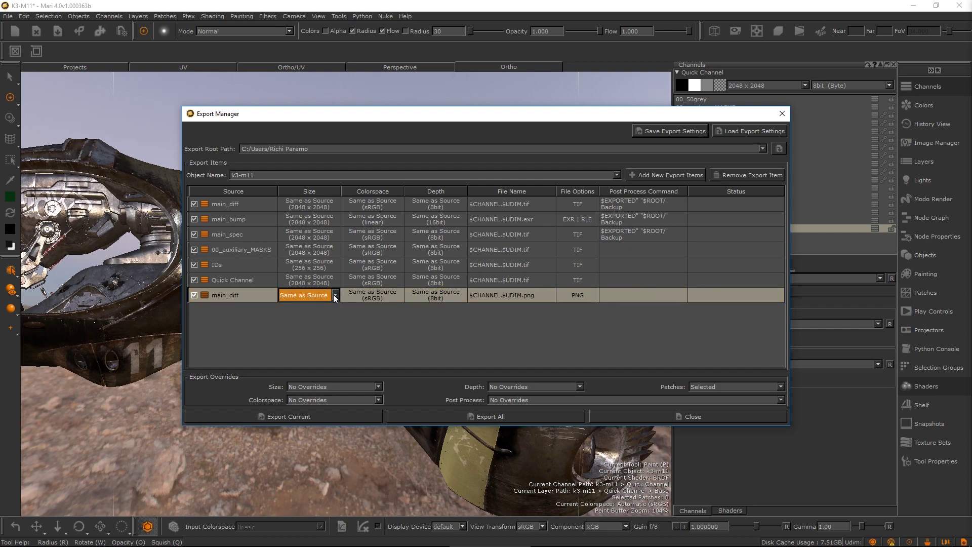
left_click(330, 296)
left_click(306, 322)
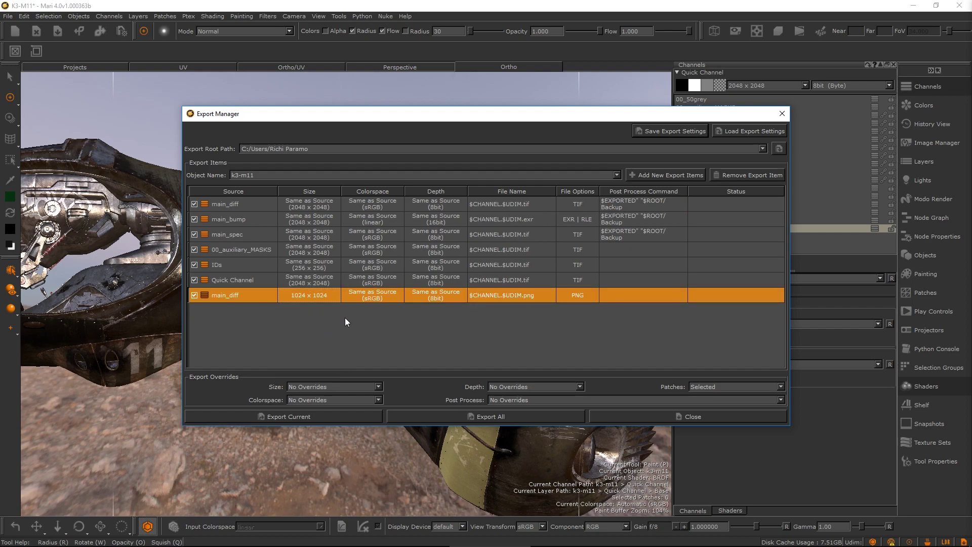
double_click(427, 296)
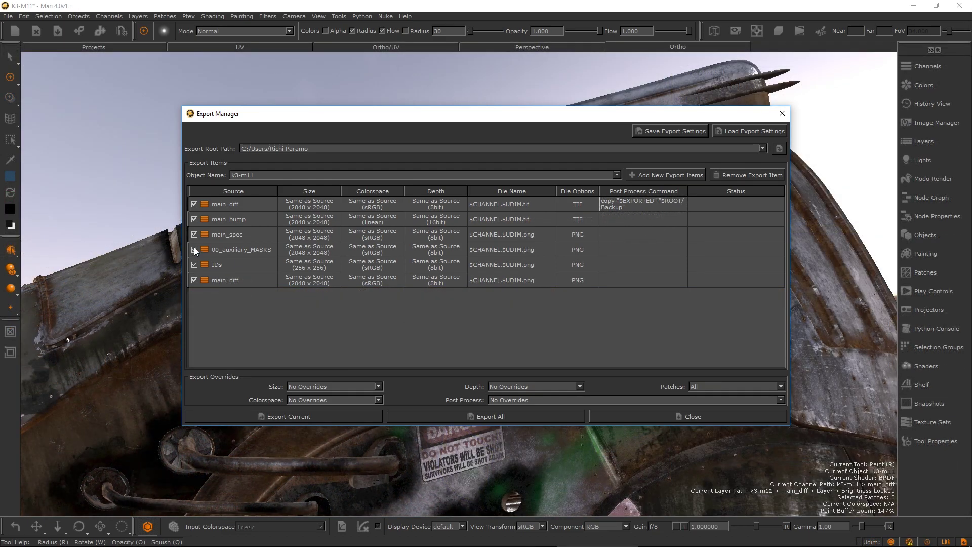
- Re-enable export of the two unchecked items, main_spec and 00_auxiliary_MASKS
left_click(195, 249)
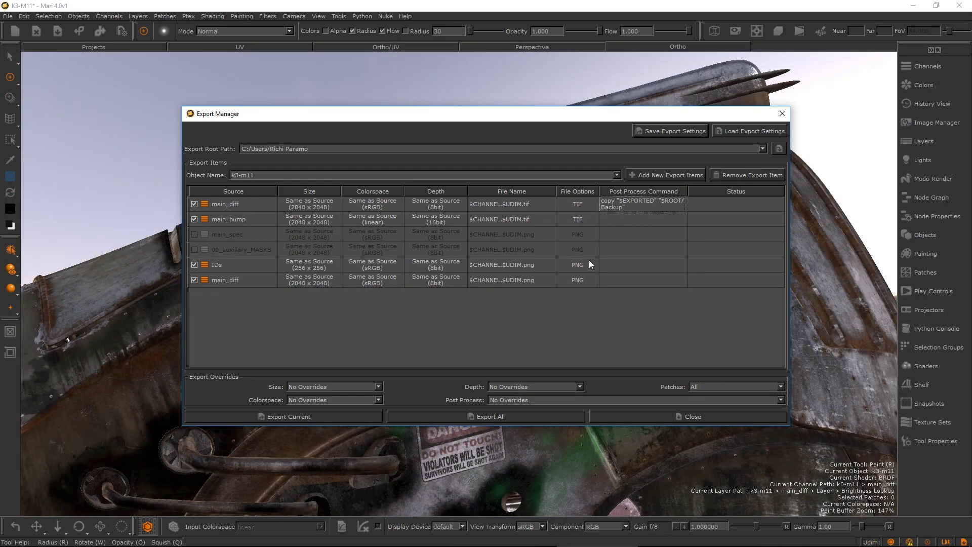
left_click_drag(587, 252, 535, 232)
right_click(533, 231)
left_click(555, 234)
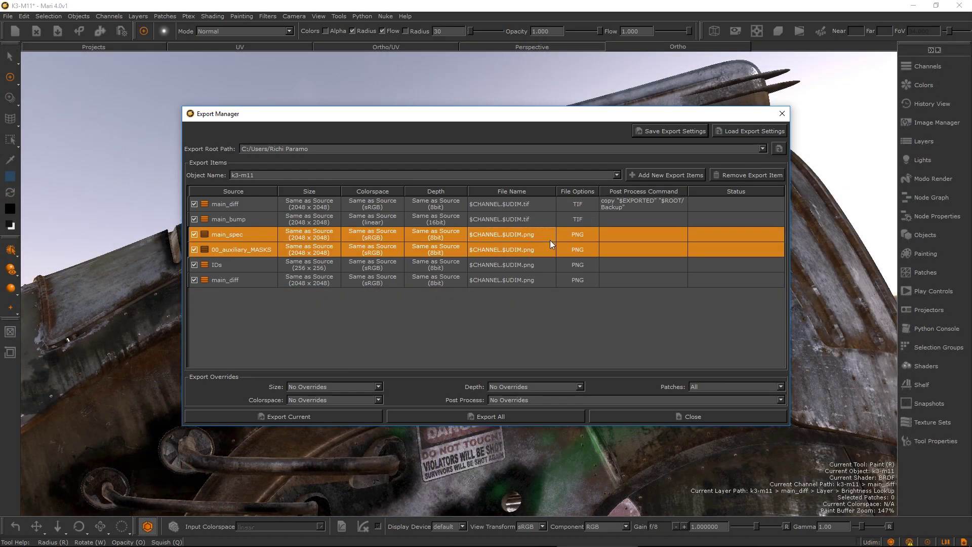
- Remove main_spec from the export list, then view main_diff's export actions without exporting
left_click_drag(557, 265, 564, 232)
right_click(564, 232)
left_click(590, 265)
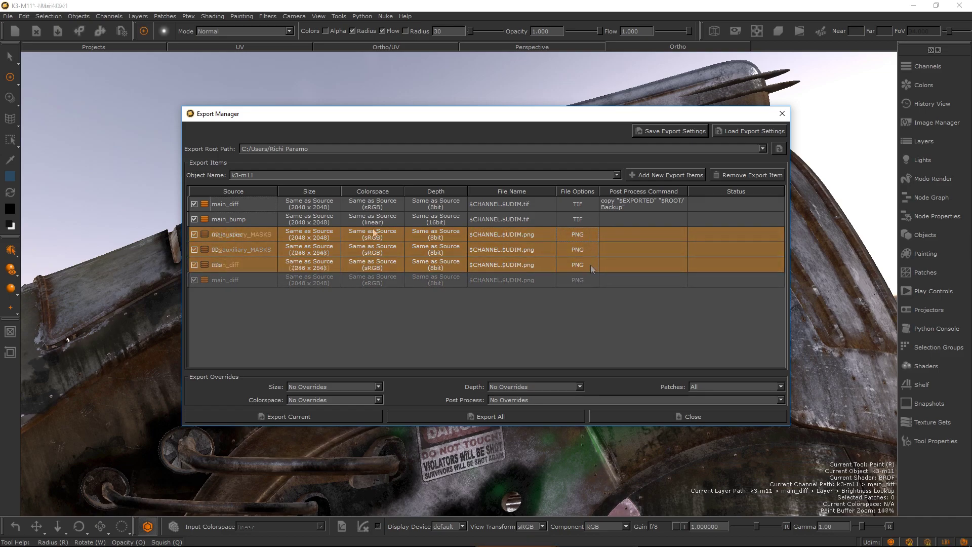
right_click(255, 203)
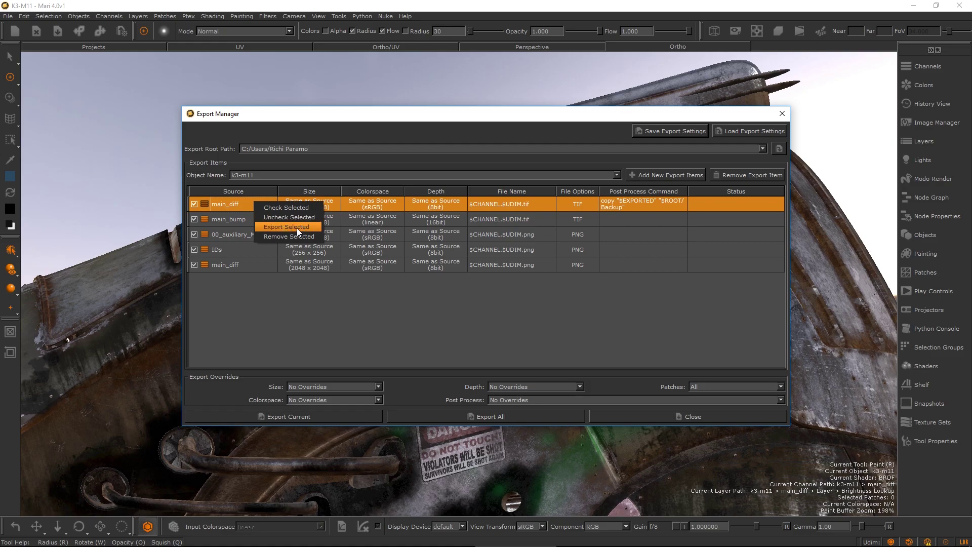
left_click(333, 304)
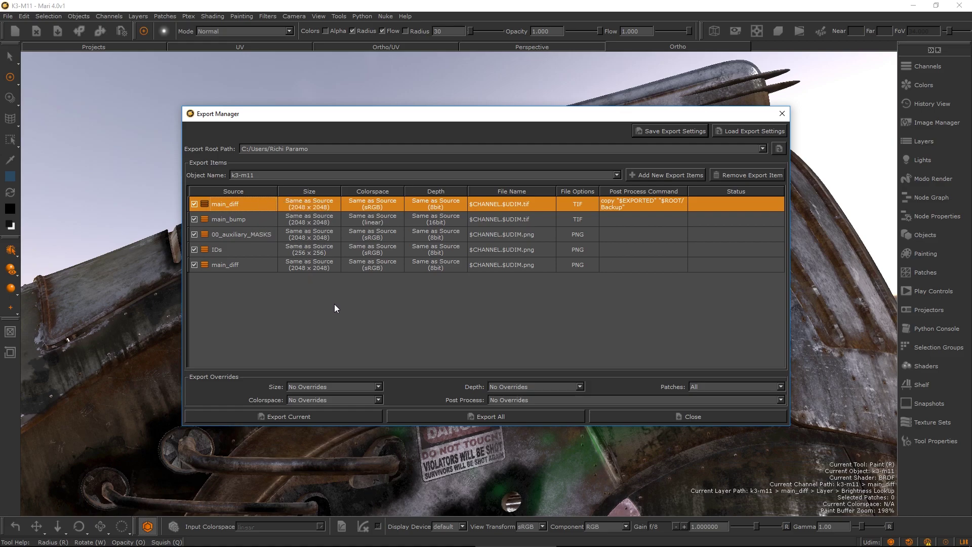